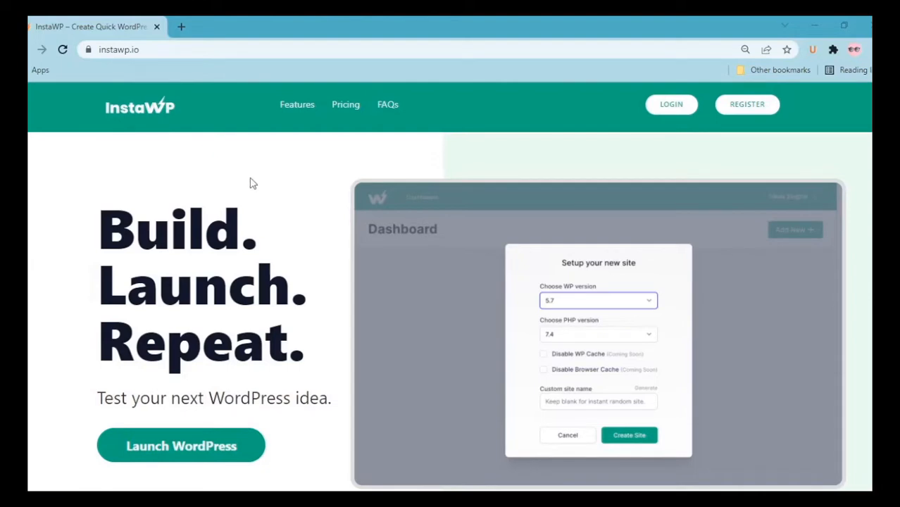
- Create a new InstaWP site from scratch named Quiz-Survey with WP version 5.9, PHP version 7.4 and the default configuration
{"action": "scroll", "coordinate": [253, 183], "scroll_direction": "up", "scroll_amount": 1}
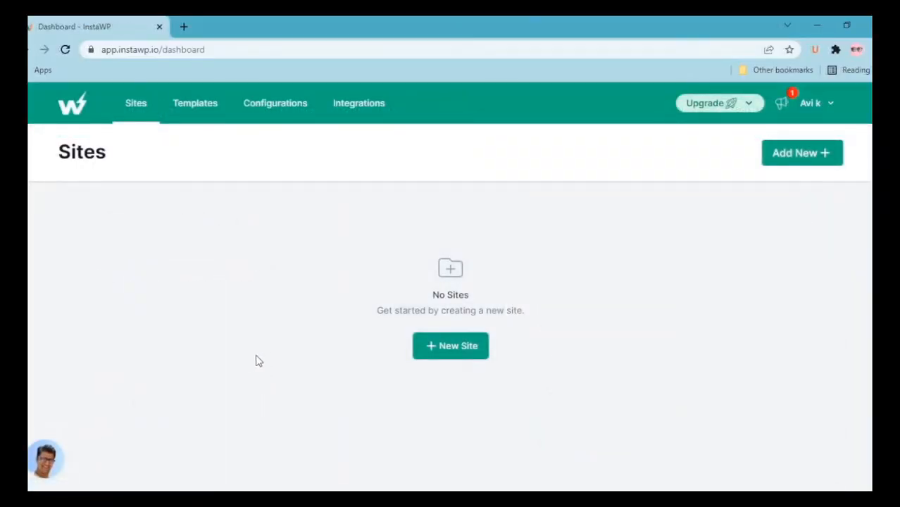
{"action": "left_click", "coordinate": [458, 350]}
{"action": "left_click", "coordinate": [370, 235]}
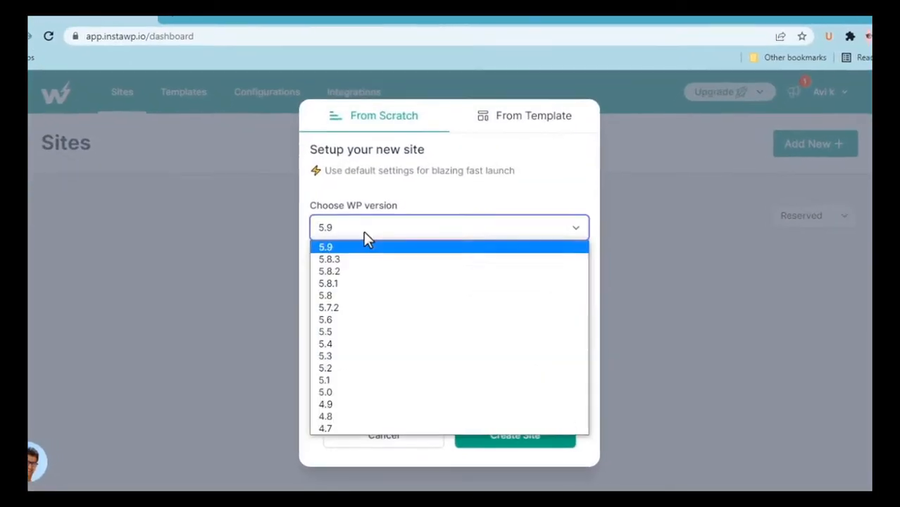
{"action": "left_click", "coordinate": [364, 245]}
{"action": "left_click", "coordinate": [420, 278]}
{"action": "left_click", "coordinate": [407, 339]}
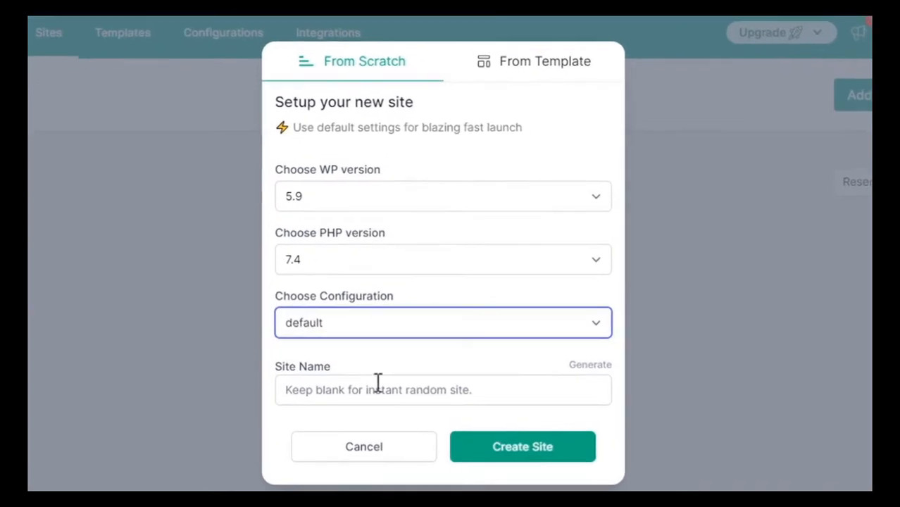
{"action": "left_click", "coordinate": [379, 386]}
{"action": "left_click", "coordinate": [342, 356]}
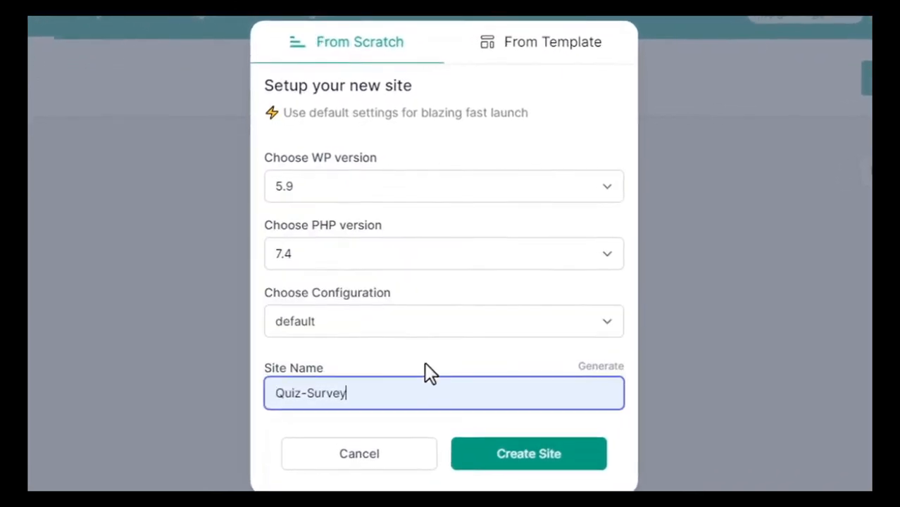
{"action": "left_click", "coordinate": [529, 453]}
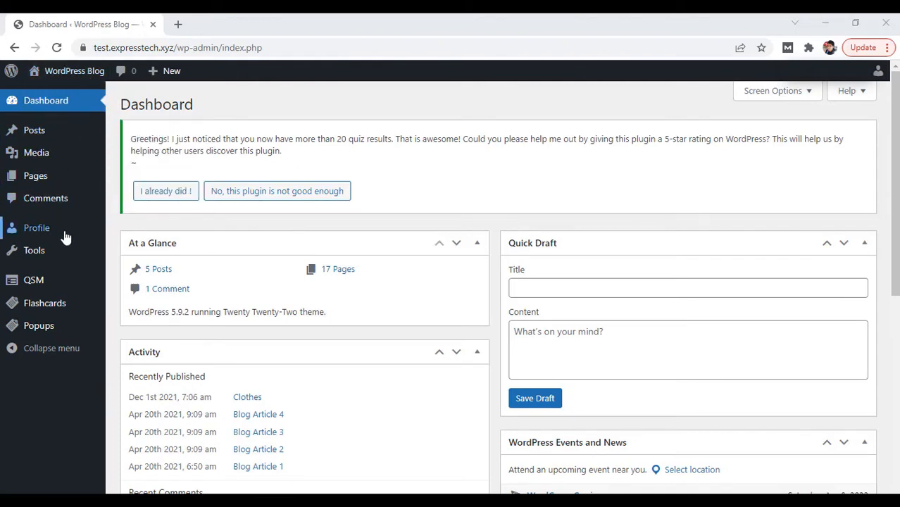
- Start a new quiz in QSM's Quizzes/Surveys and keep the Default Theme for it
{"action": "mouse_move", "coordinate": [64, 288]}
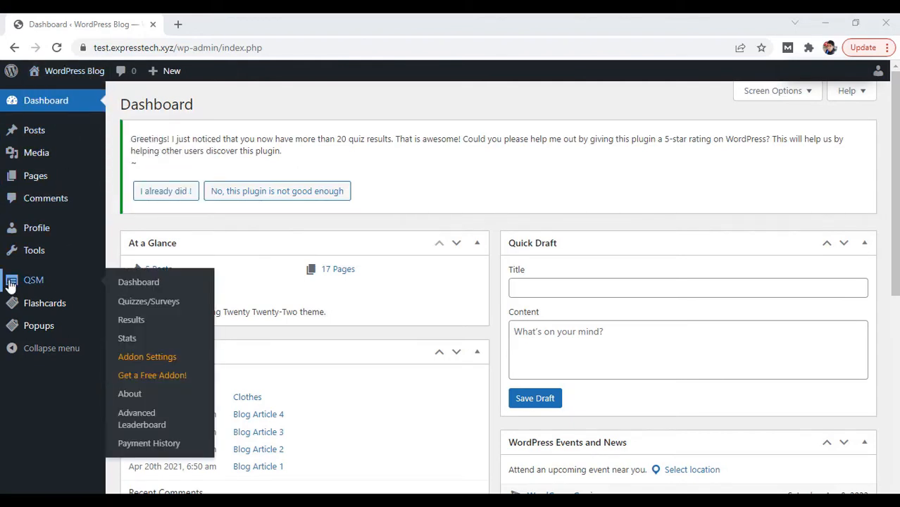
{"action": "left_click", "coordinate": [124, 309]}
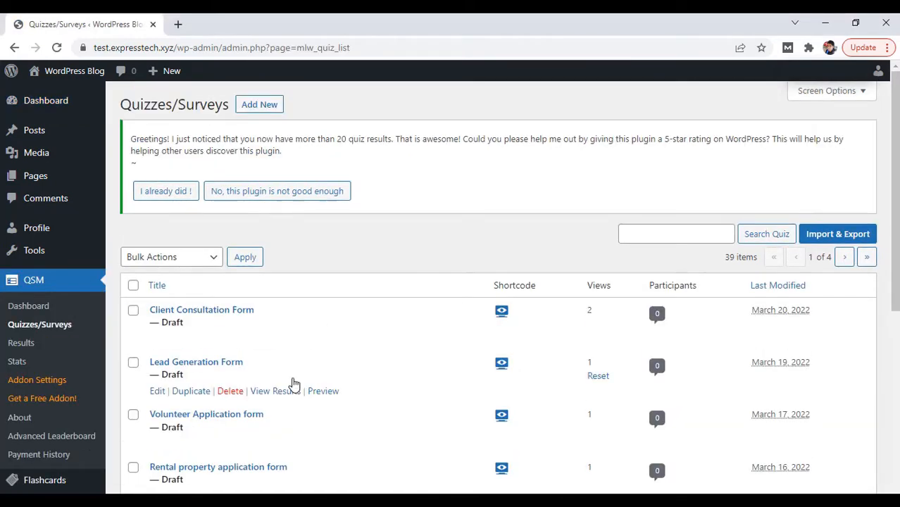
{"action": "left_click", "coordinate": [250, 112]}
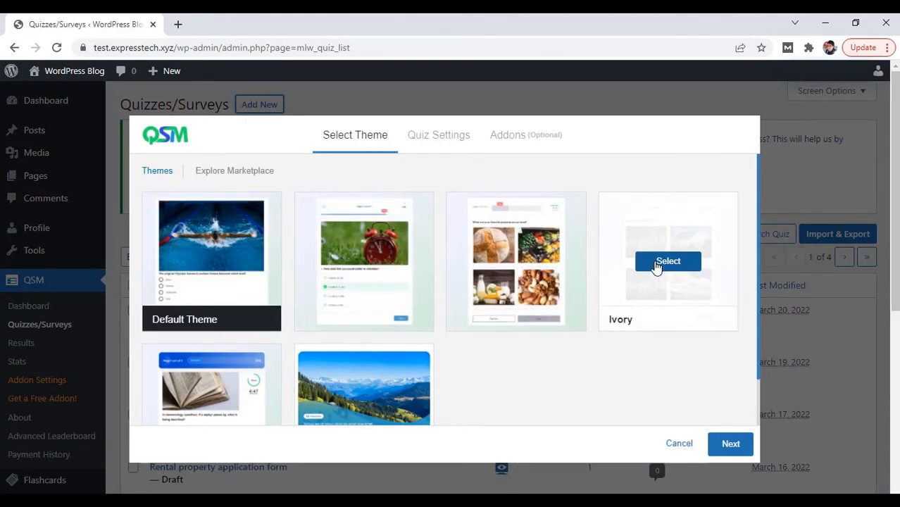
{"action": "scroll", "coordinate": [758, 416], "scroll_direction": "down", "scroll_amount": 2}
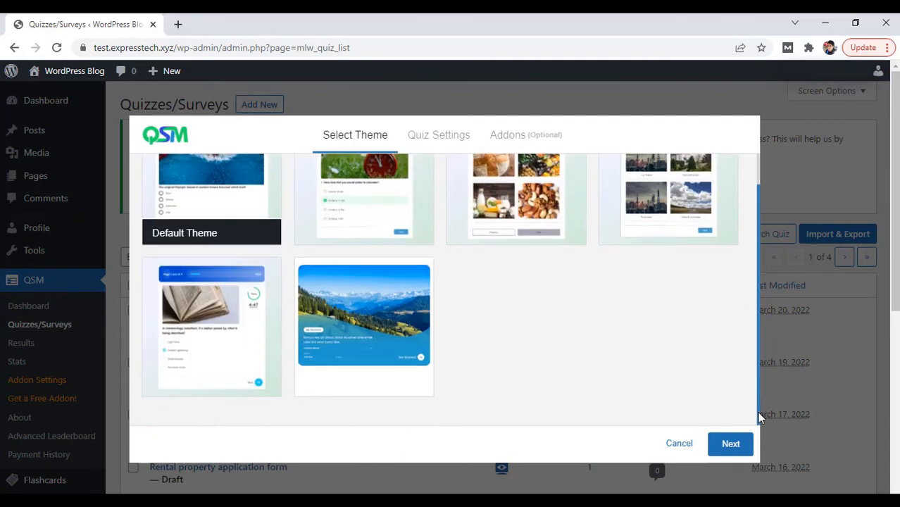
{"action": "left_click", "coordinate": [731, 444]}
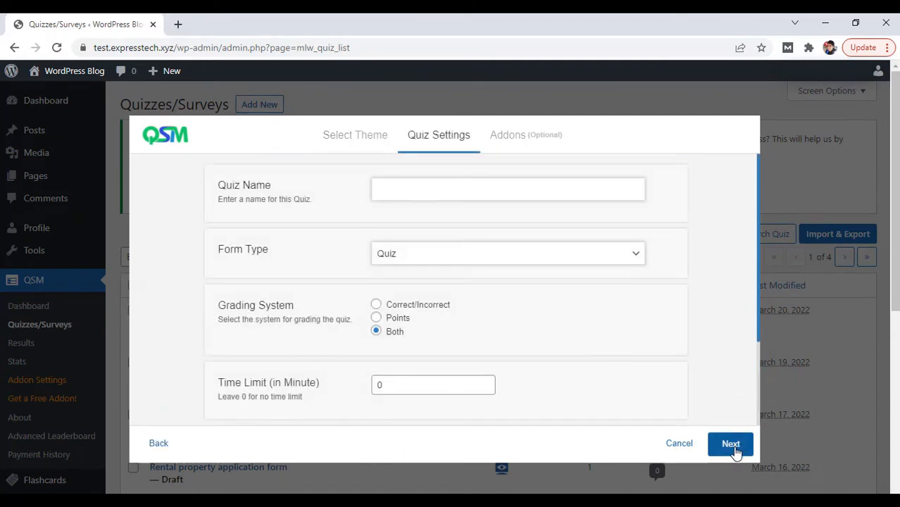
- Name the quiz Distributor Application Form, set its form type to Simple Form, and create it without add-ons
{"action": "left_click", "coordinate": [448, 189]}
{"action": "type", "text": "di"}
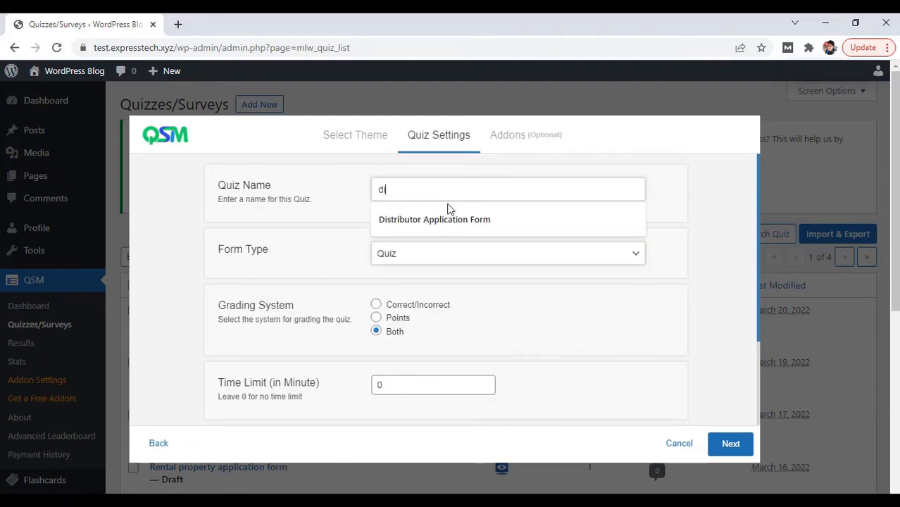
{"action": "left_click", "coordinate": [448, 219]}
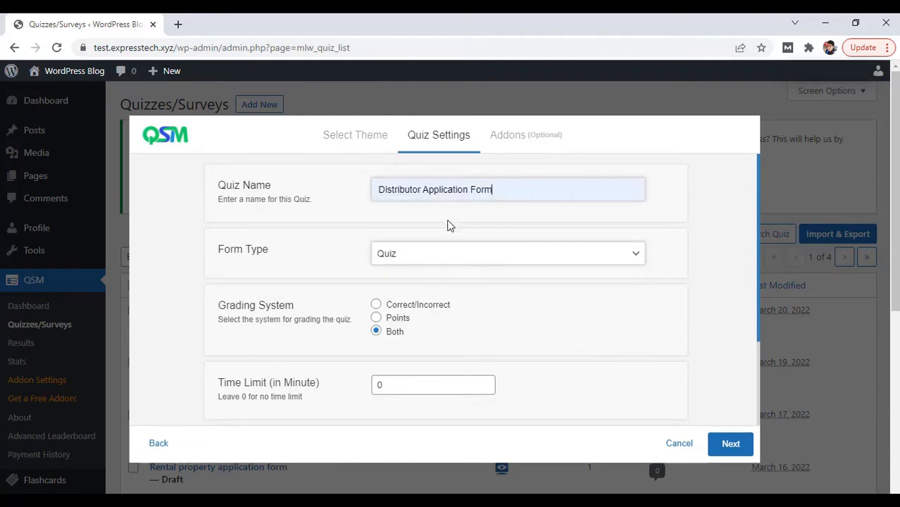
{"action": "left_click", "coordinate": [448, 260]}
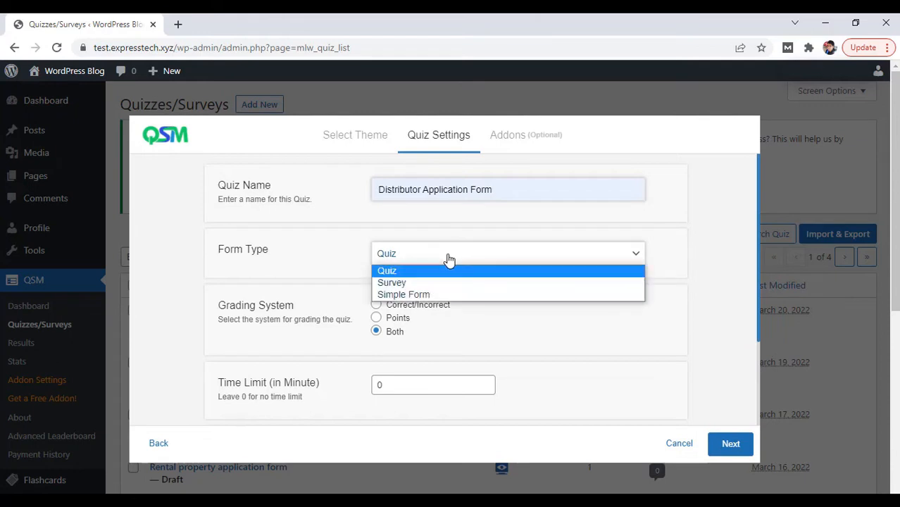
{"action": "left_click", "coordinate": [448, 295]}
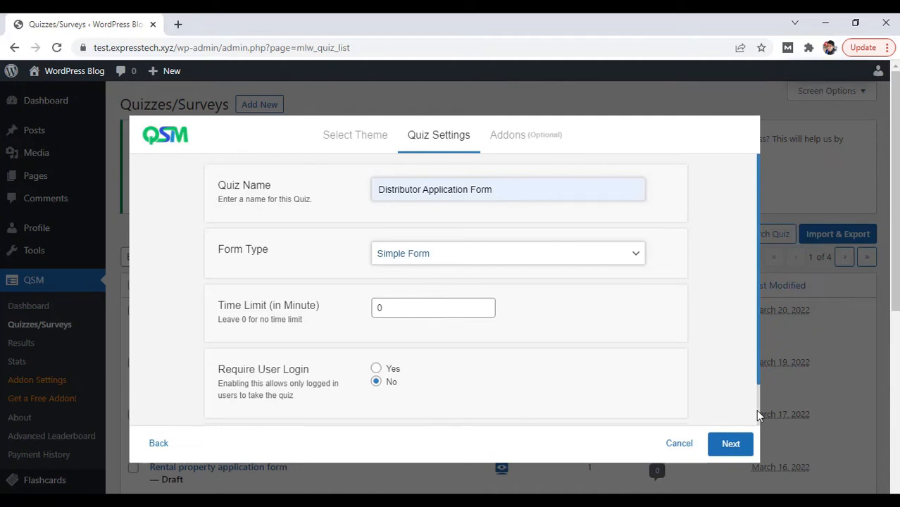
{"action": "scroll", "coordinate": [757, 415], "scroll_direction": "down", "scroll_amount": 2}
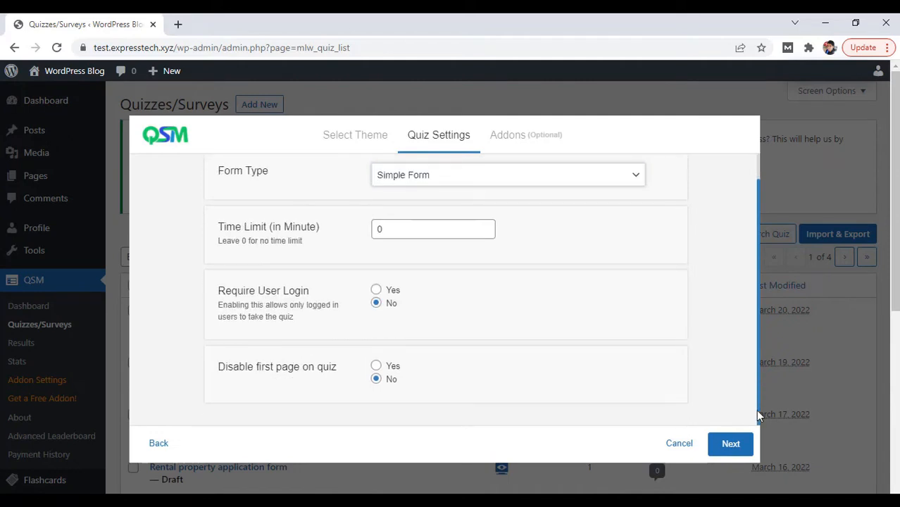
{"action": "left_click", "coordinate": [731, 443]}
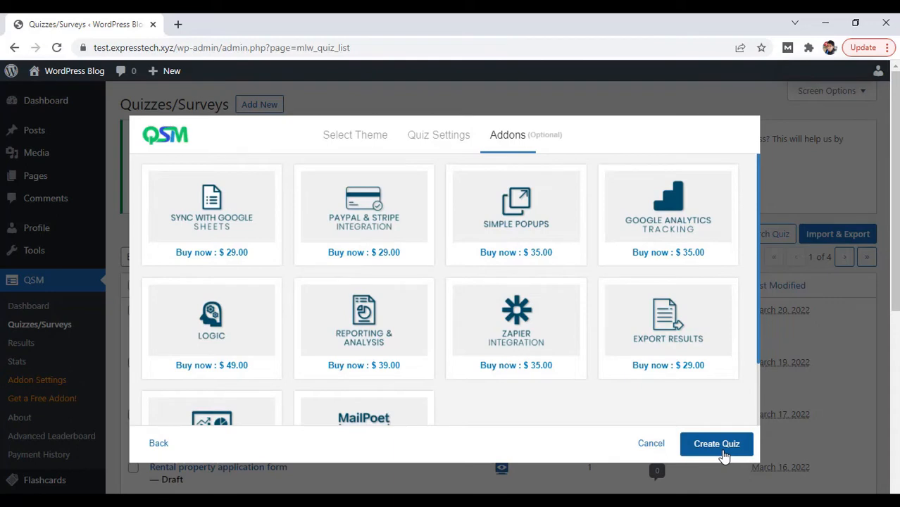
{"action": "left_click", "coordinate": [725, 455]}
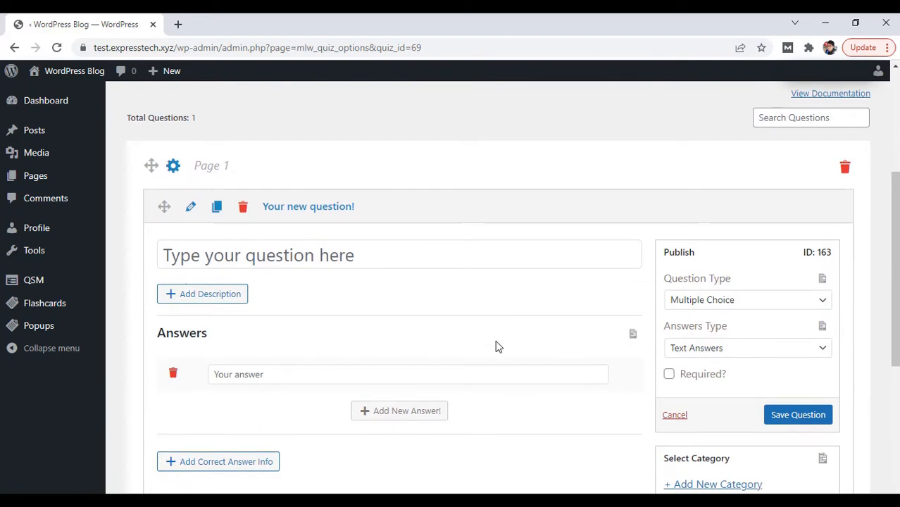
- Save the first question as "How much are you ready to invest in this business?" with the Number type, marked required
{"action": "left_click", "coordinate": [356, 261]}
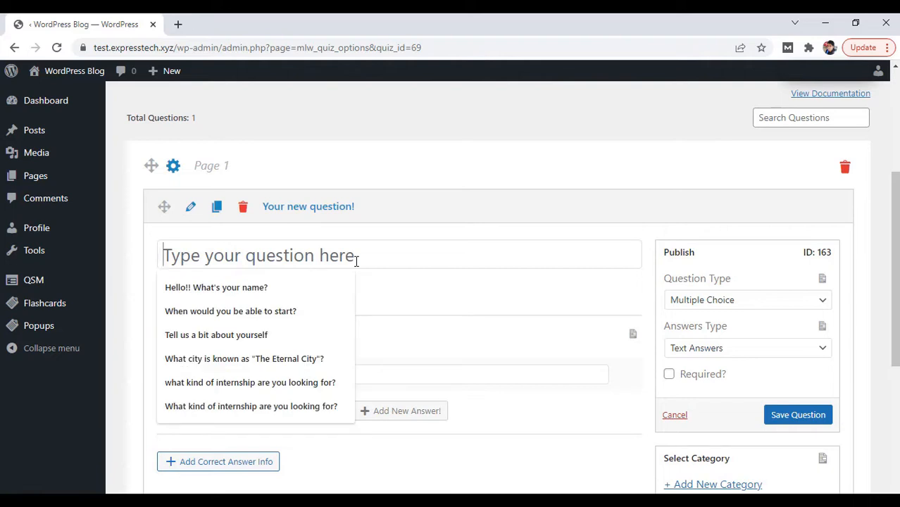
{"action": "type", "text": "H"}
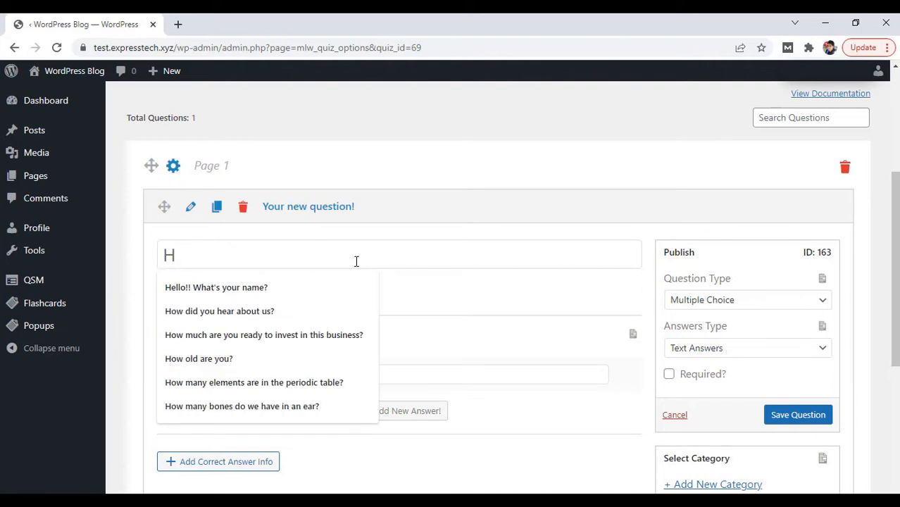
{"action": "left_click", "coordinate": [342, 336]}
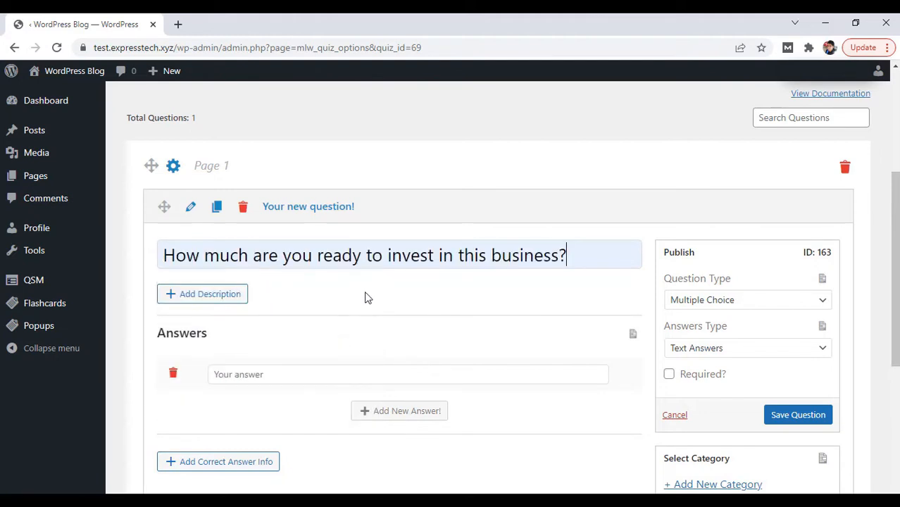
{"action": "left_click", "coordinate": [672, 309]}
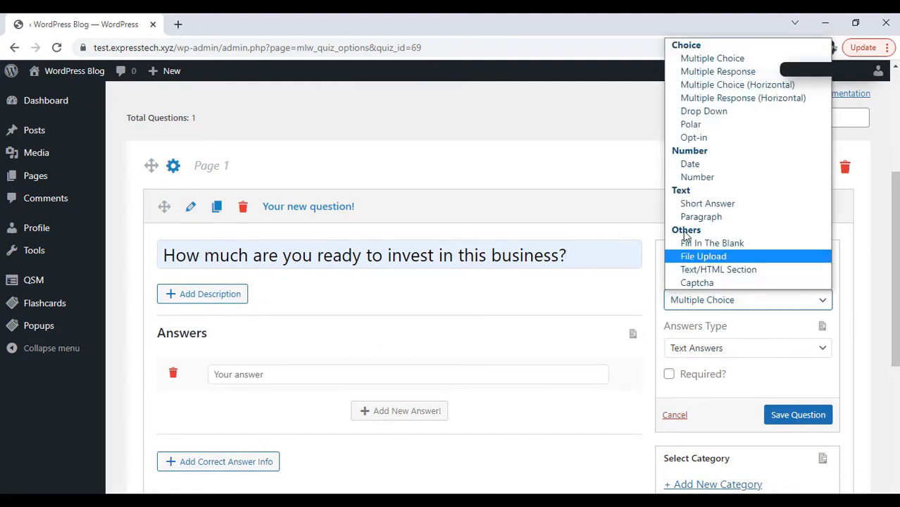
{"action": "left_click", "coordinate": [691, 179]}
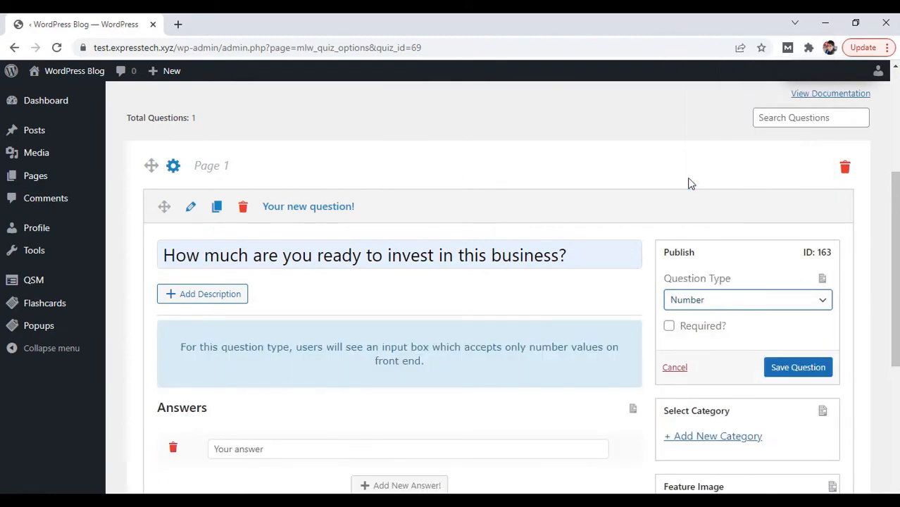
{"action": "left_click", "coordinate": [684, 330]}
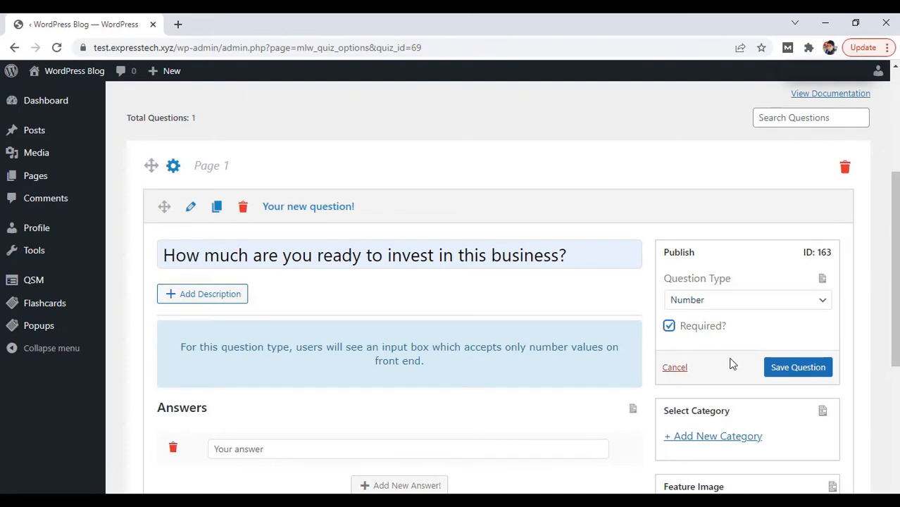
{"action": "left_click", "coordinate": [772, 377]}
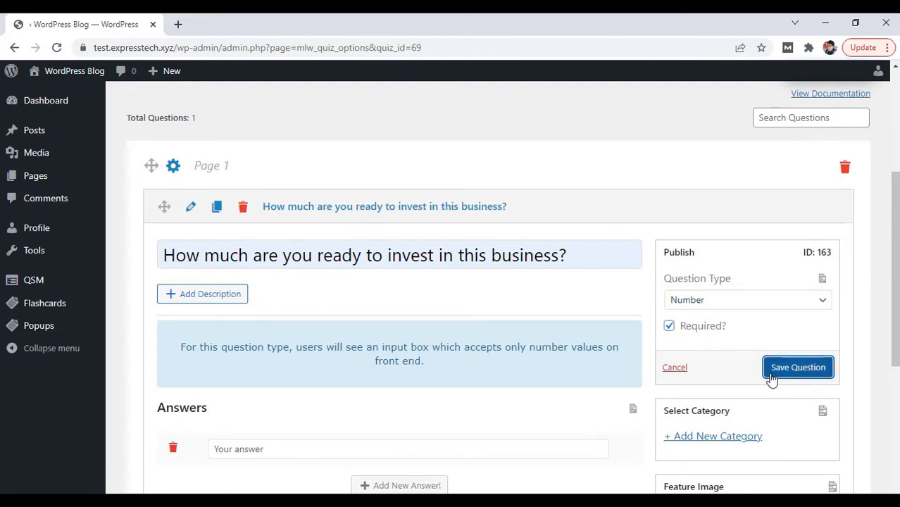
- Add a second question, "What is your average monthly turnover?", as a required Number question and save it
{"action": "scroll", "coordinate": [590, 296], "scroll_direction": "down", "scroll_amount": 5}
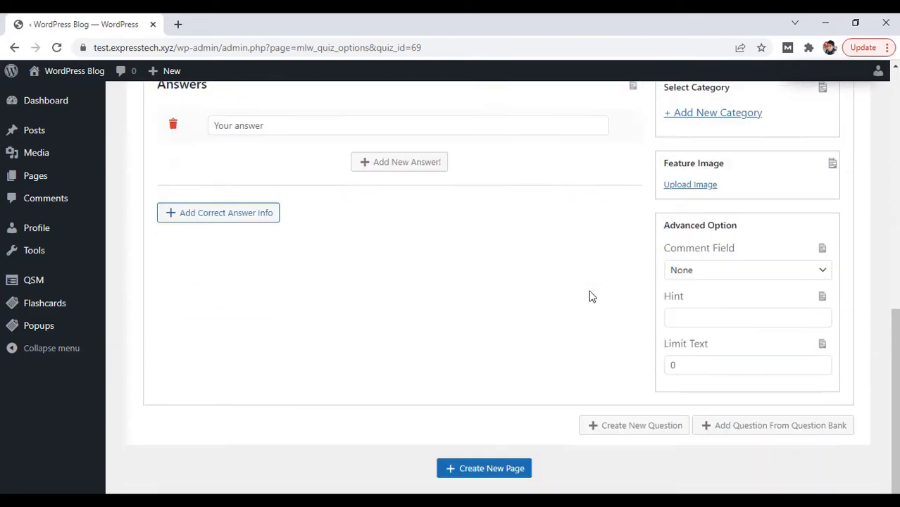
{"action": "left_click", "coordinate": [612, 422]}
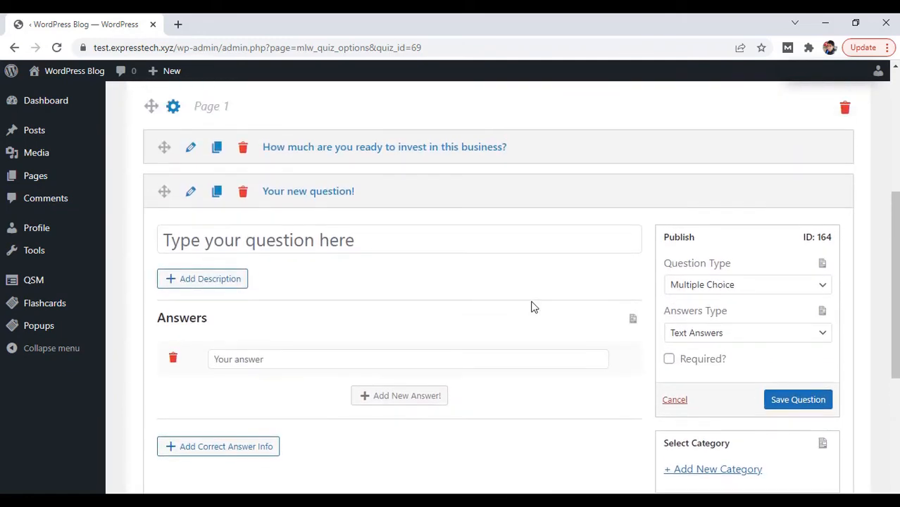
{"action": "left_click", "coordinate": [333, 239]}
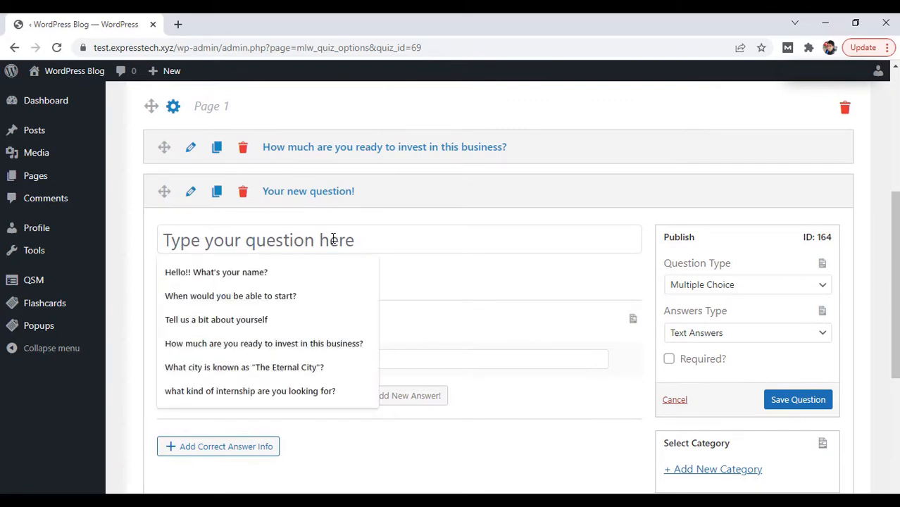
{"action": "type", "text": "What"}
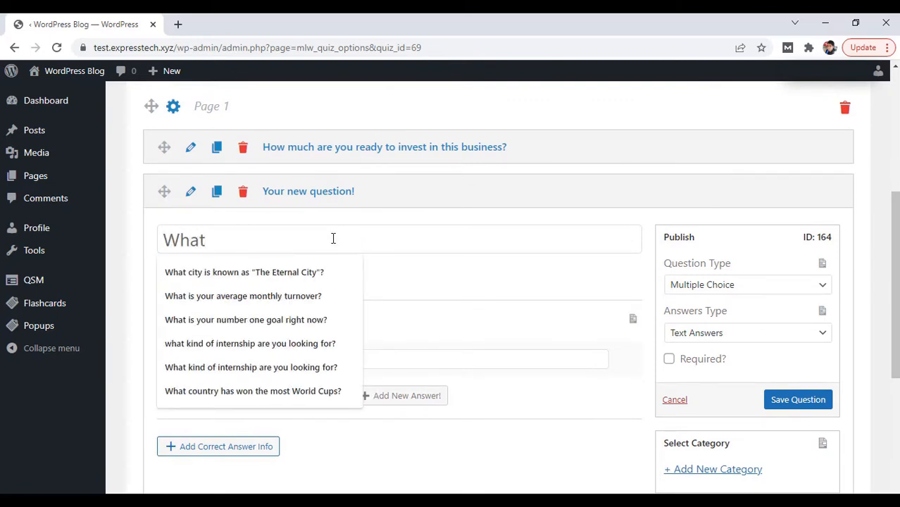
{"action": "left_click", "coordinate": [318, 296]}
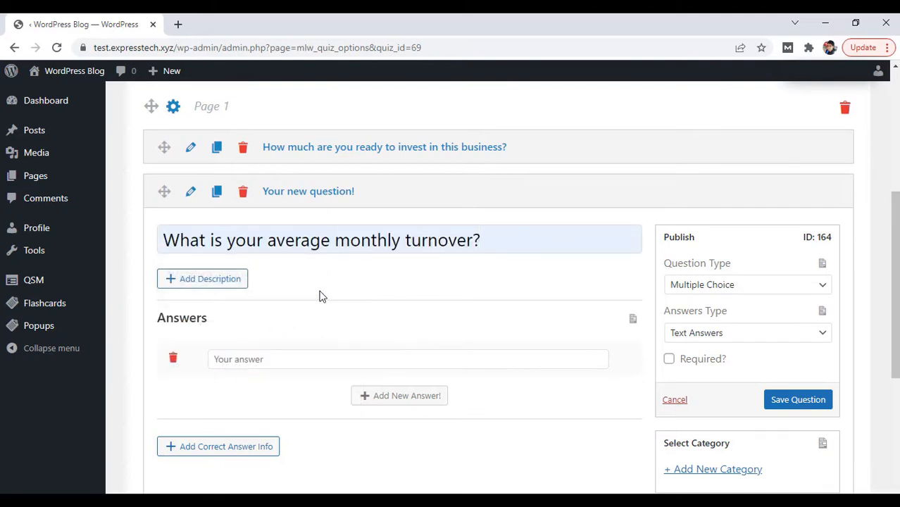
{"action": "left_click", "coordinate": [681, 293]}
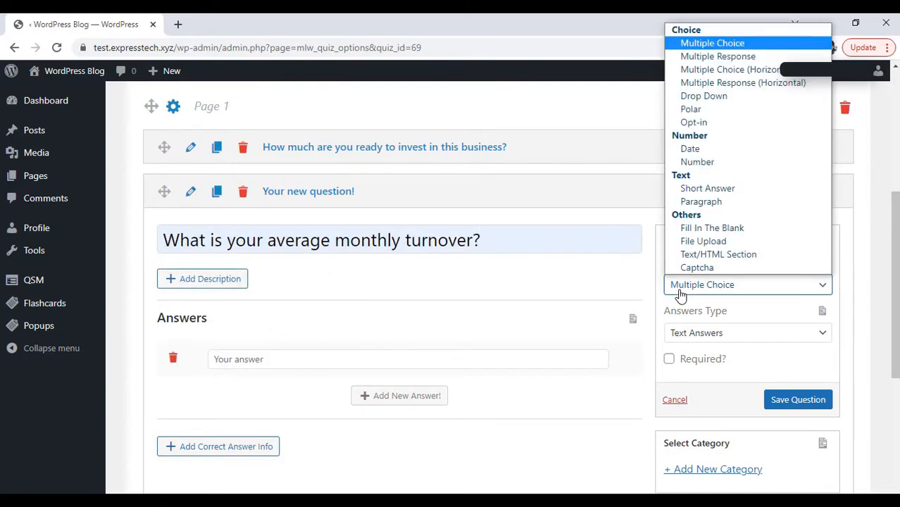
{"action": "left_click", "coordinate": [676, 163]}
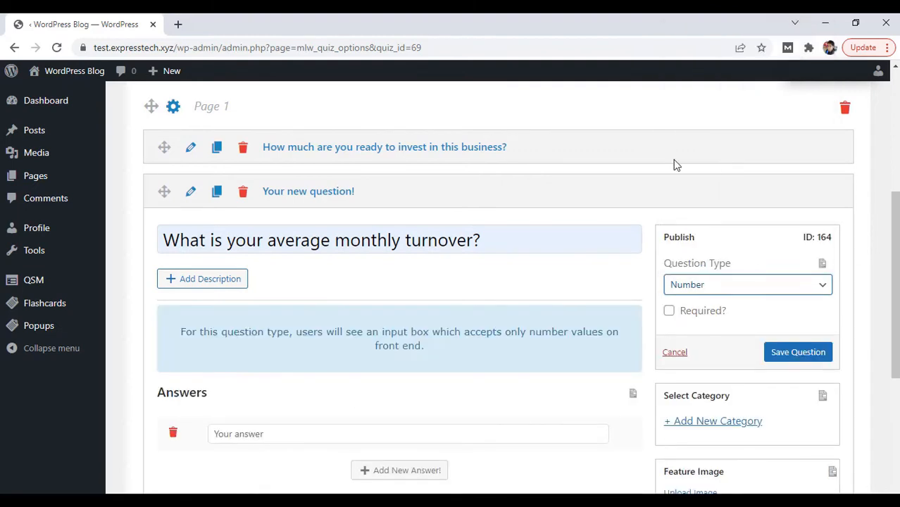
{"action": "left_click", "coordinate": [669, 312]}
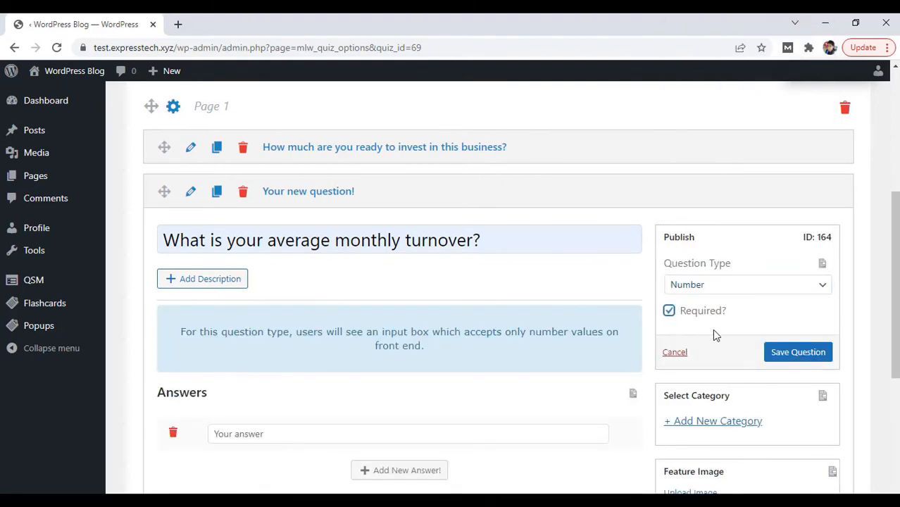
{"action": "left_click", "coordinate": [769, 360]}
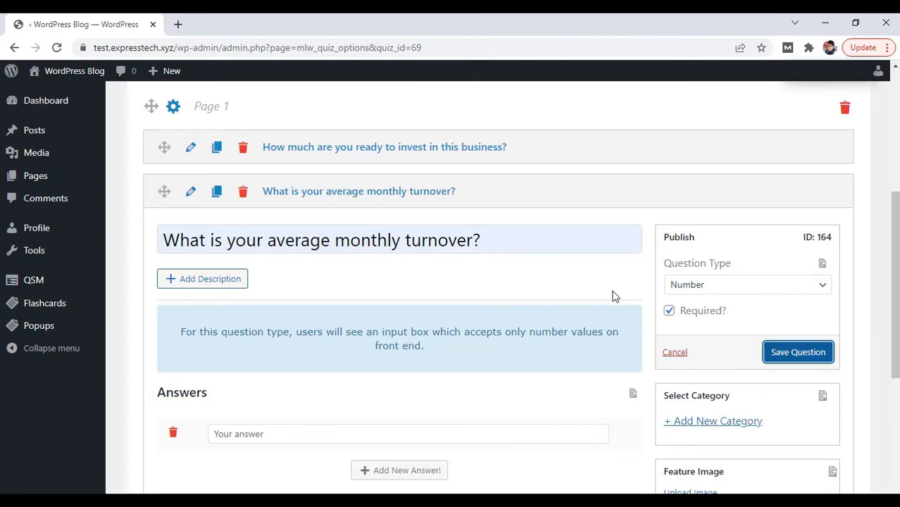
- Create a third question reading "Do you have any financial arrangement?" and keep its type as Multiple Choice
{"action": "scroll", "coordinate": [613, 296], "scroll_direction": "down", "scroll_amount": 5}
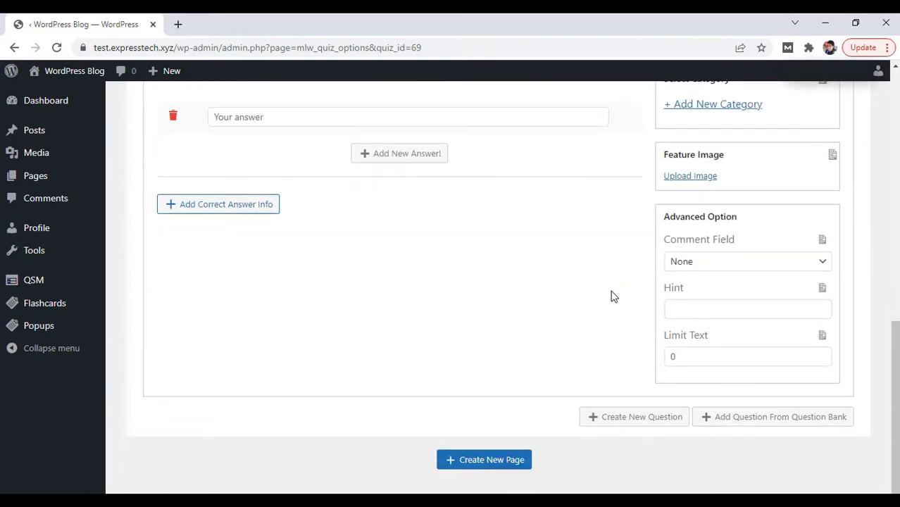
{"action": "left_click", "coordinate": [626, 417]}
{"action": "scroll", "coordinate": [567, 329], "scroll_direction": "up", "scroll_amount": 3}
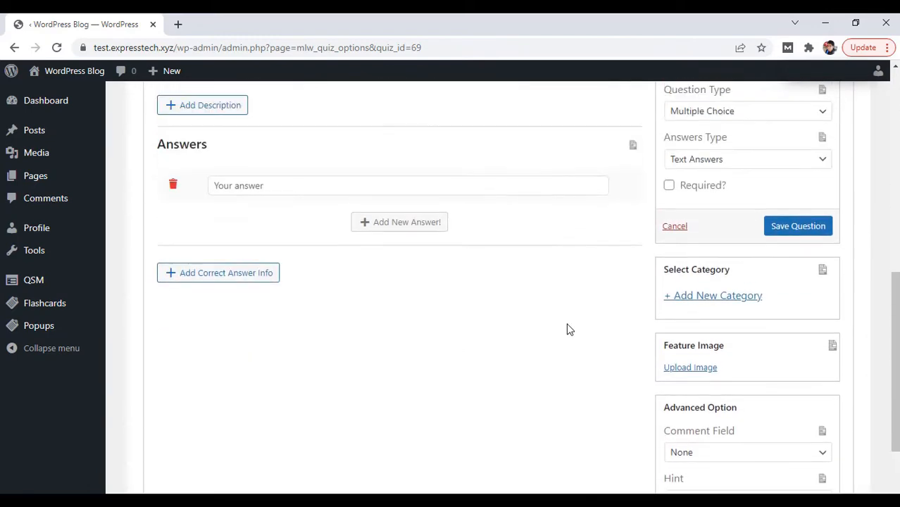
{"action": "scroll", "coordinate": [569, 329], "scroll_direction": "up", "scroll_amount": 3}
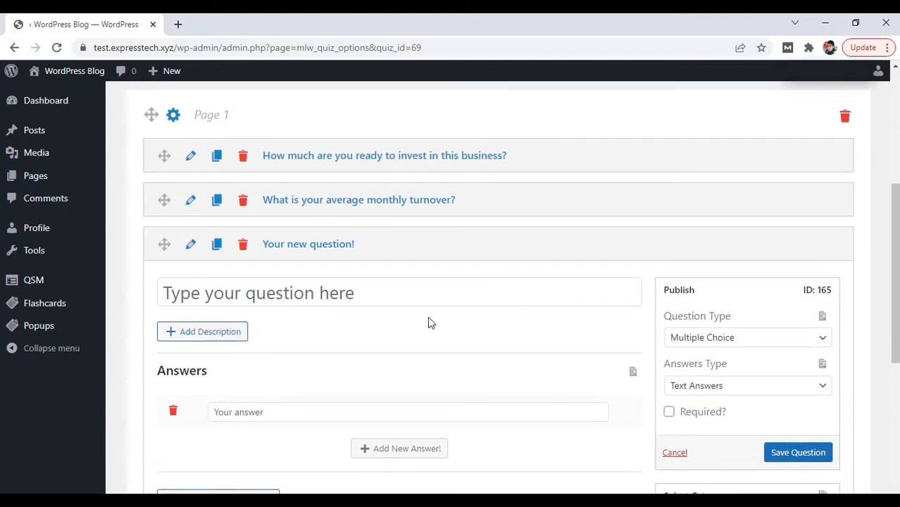
{"action": "left_click", "coordinate": [284, 293]}
{"action": "type", "text": "do yo"}
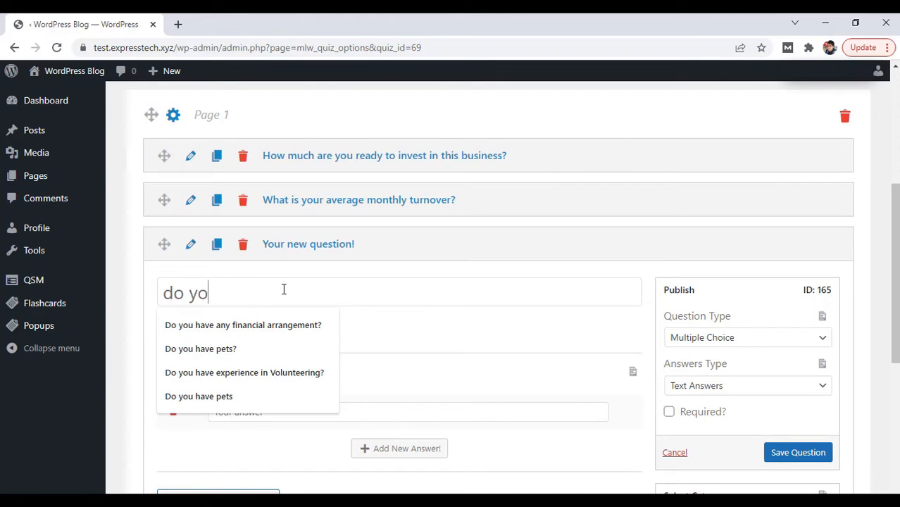
{"action": "type", "text": "u"}
{"action": "left_click", "coordinate": [282, 326]}
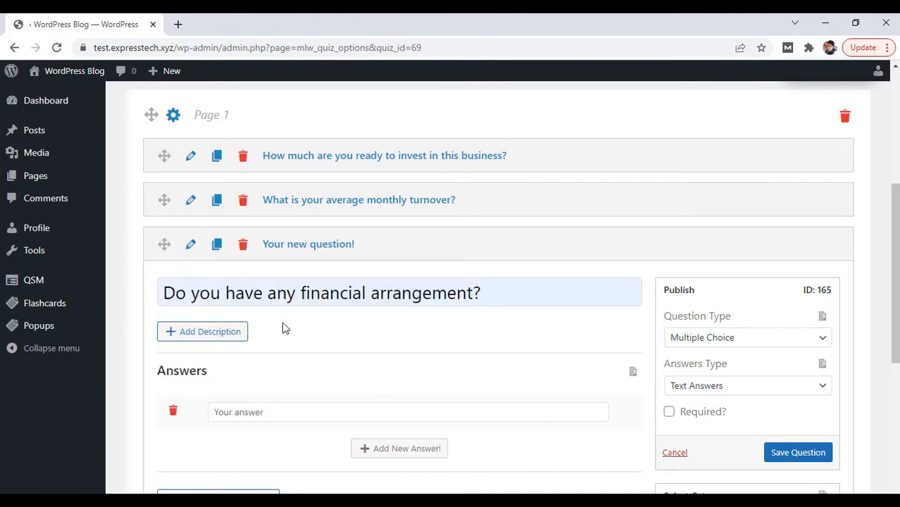
{"action": "left_click", "coordinate": [673, 338]}
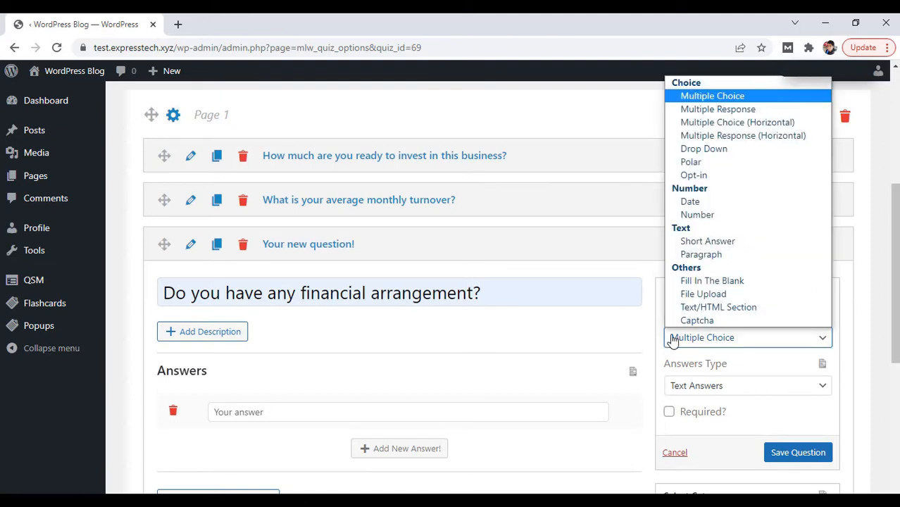
{"action": "left_click", "coordinate": [681, 99]}
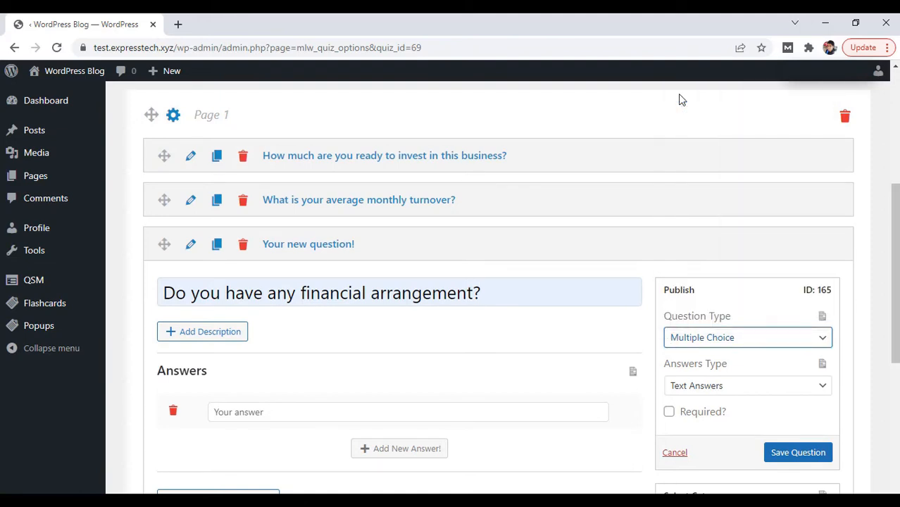
{"action": "left_click", "coordinate": [576, 317]}
- Give the financial arrangement question the answers YES and NO, and save the question
{"action": "scroll", "coordinate": [533, 326], "scroll_direction": "down", "scroll_amount": 2}
{"action": "left_click", "coordinate": [328, 306]}
{"action": "type", "text": "YES"}
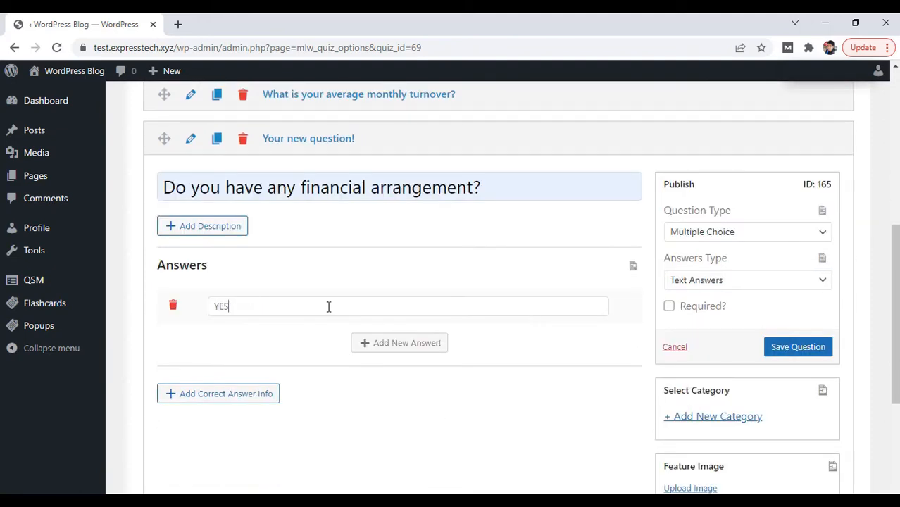
{"action": "left_click", "coordinate": [363, 345]}
{"action": "left_click", "coordinate": [341, 343]}
{"action": "type", "text": "NO"}
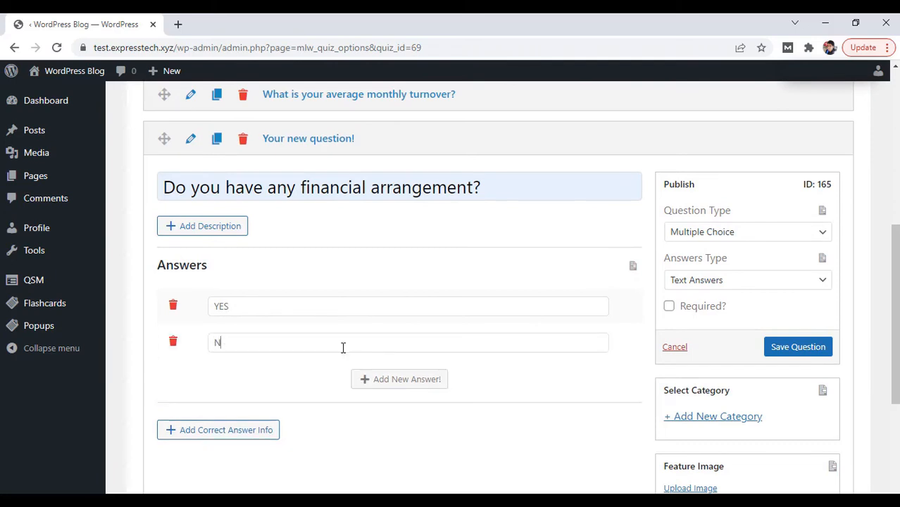
{"action": "left_click", "coordinate": [770, 355]}
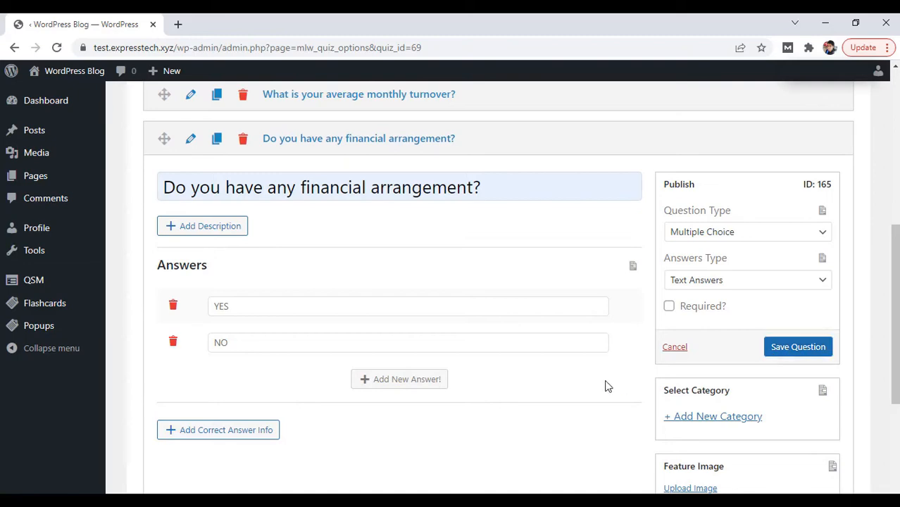
- Add a fourth question, "Kindly upload your signature", as a required File Upload question and save it
{"action": "scroll", "coordinate": [605, 384], "scroll_direction": "down", "scroll_amount": 4}
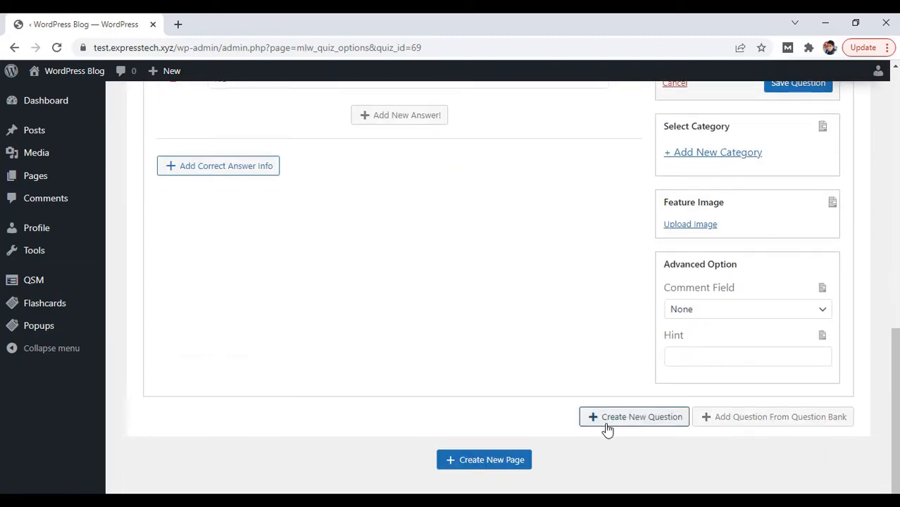
{"action": "left_click", "coordinate": [607, 422]}
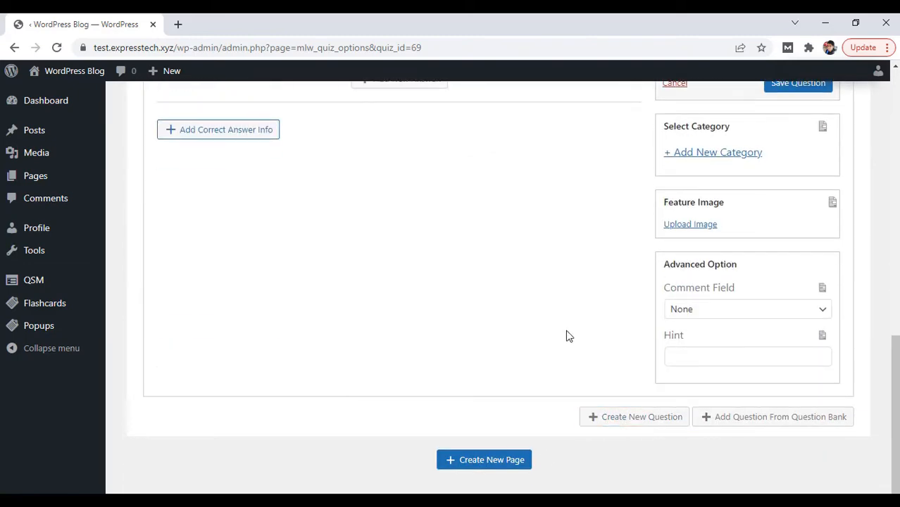
{"action": "scroll", "coordinate": [569, 337], "scroll_direction": "up", "scroll_amount": 3}
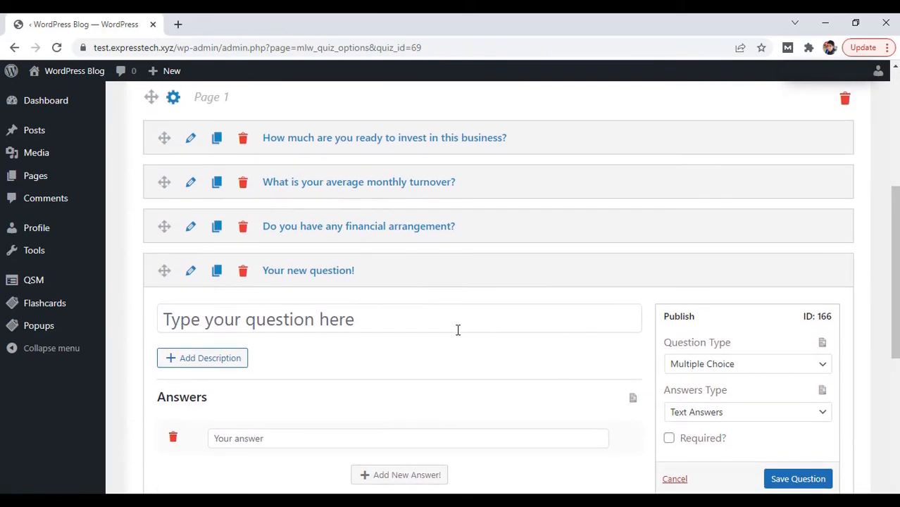
{"action": "left_click", "coordinate": [419, 321]}
{"action": "type", "text": "KIND"}
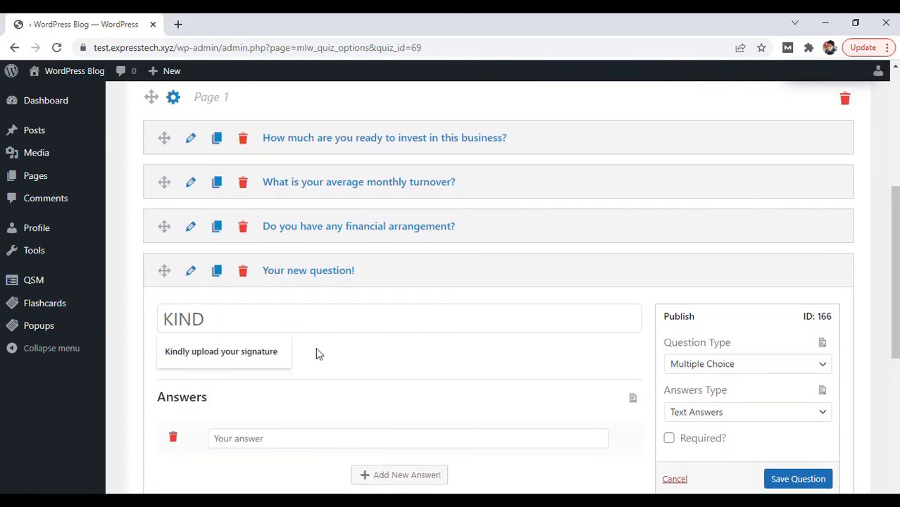
{"action": "left_click", "coordinate": [258, 351]}
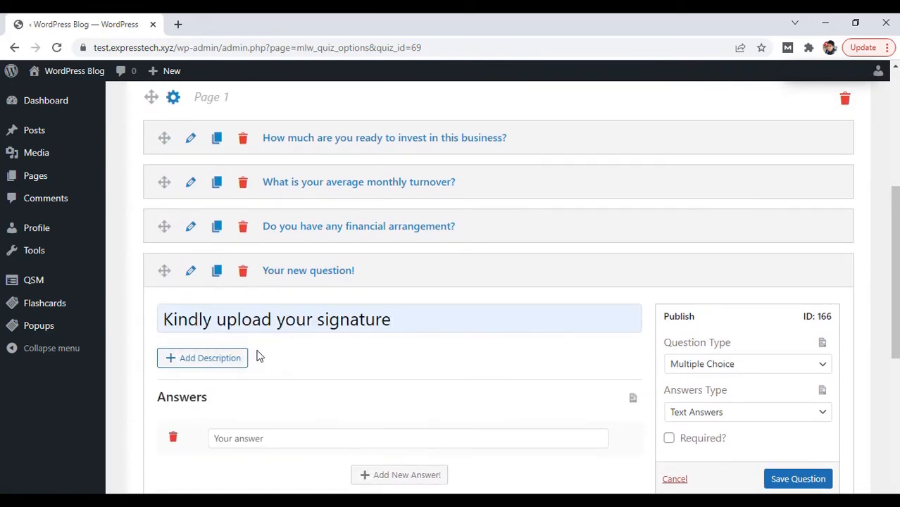
{"action": "left_click", "coordinate": [671, 369]}
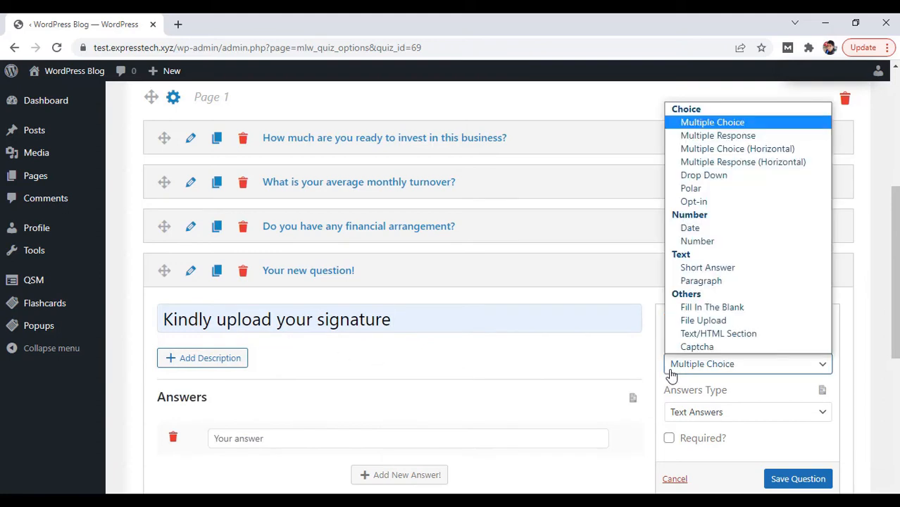
{"action": "left_click", "coordinate": [675, 321]}
{"action": "left_click", "coordinate": [669, 391]}
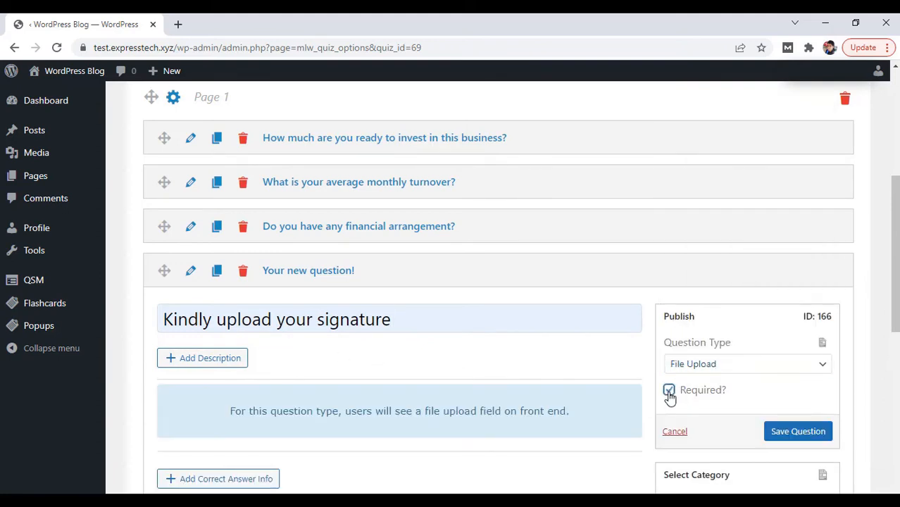
{"action": "left_click", "coordinate": [772, 441]}
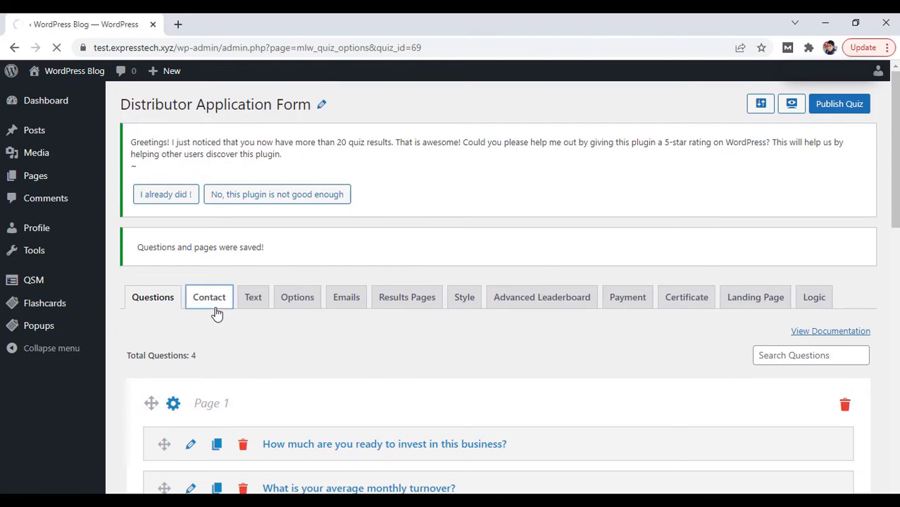
- In the form's contact settings, set up a required Small Open Answer field labelled Full Name and used for Name
{"action": "left_click", "coordinate": [170, 328]}
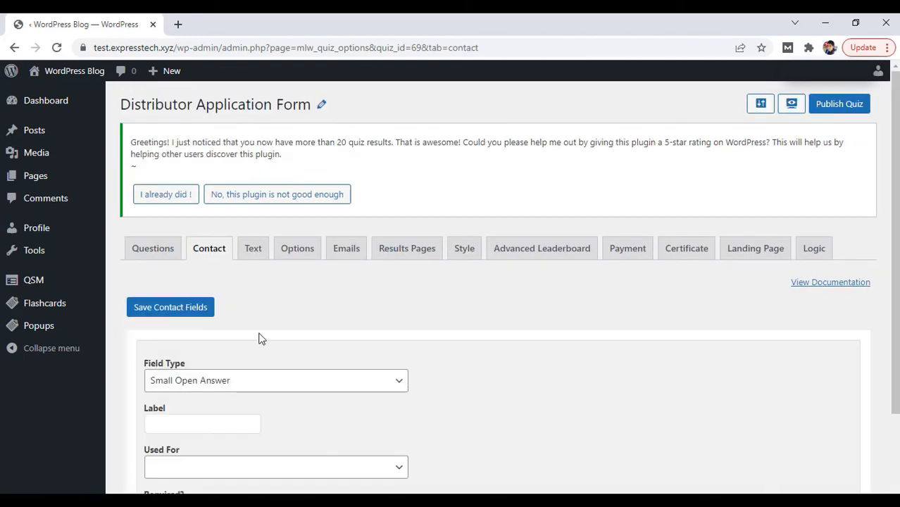
{"action": "scroll", "coordinate": [259, 339], "scroll_direction": "down", "scroll_amount": 2}
{"action": "left_click", "coordinate": [363, 258]}
{"action": "left_click", "coordinate": [363, 286]}
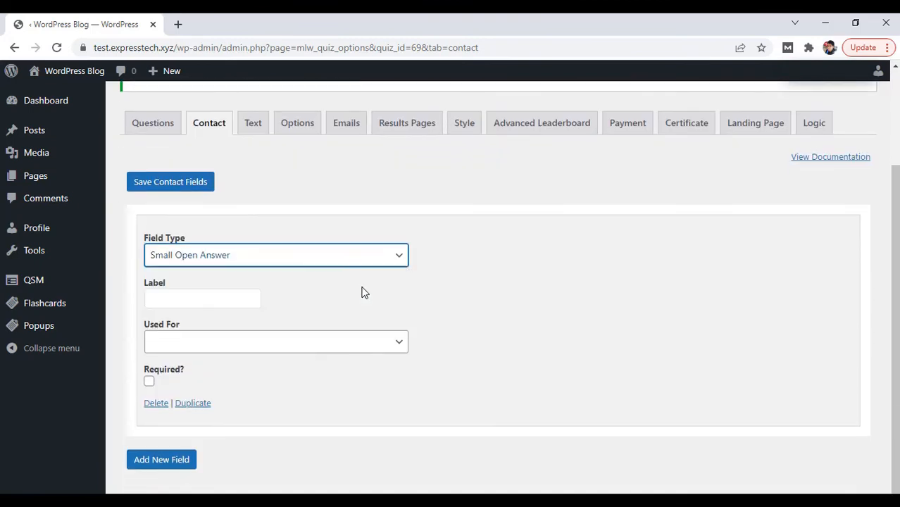
{"action": "left_click", "coordinate": [246, 301]}
{"action": "type", "text": "Full Nm"}
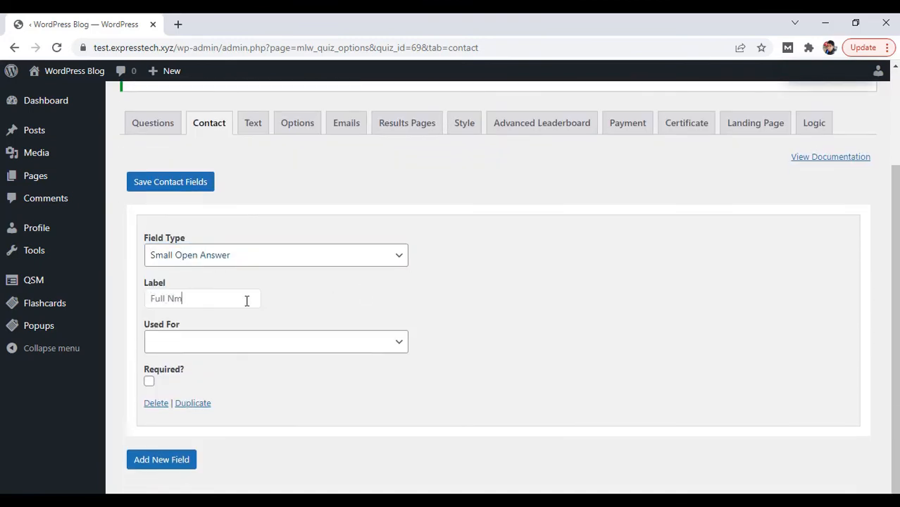
{"action": "key", "text": "BackSpace"}
{"action": "type", "text": "ame"}
{"action": "left_click", "coordinate": [293, 345]}
{"action": "left_click", "coordinate": [293, 373]}
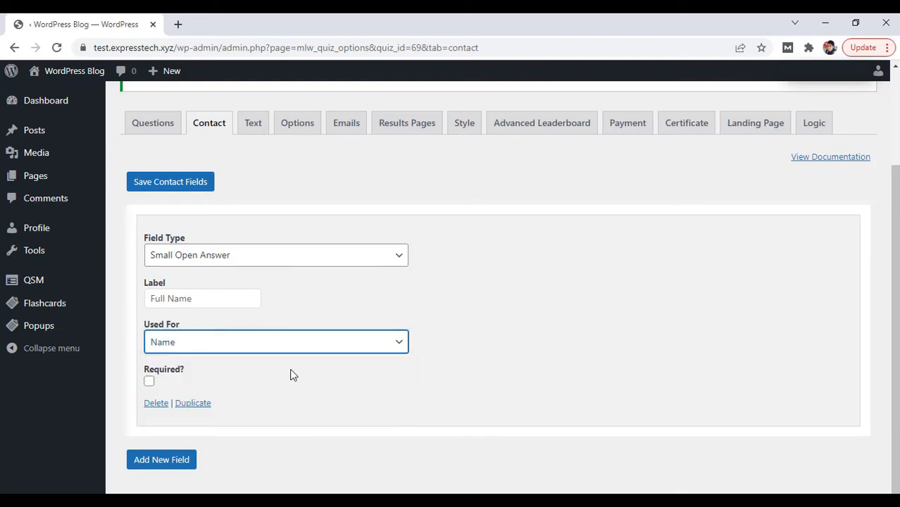
{"action": "left_click", "coordinate": [149, 385]}
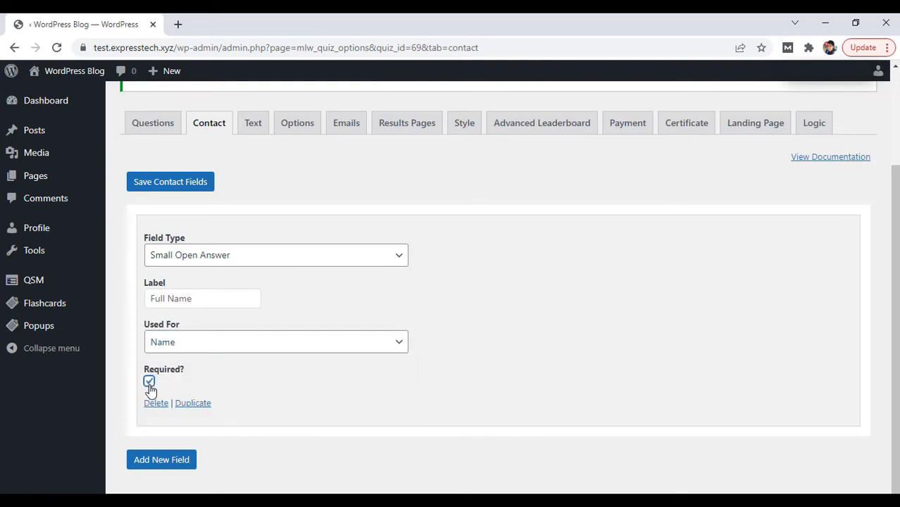
- Add a required contact field of type Email, labelled Email Address and used for Email, and save the contact fields
{"action": "left_click", "coordinate": [161, 465]}
{"action": "scroll", "coordinate": [263, 427], "scroll_direction": "down", "scroll_amount": 3}
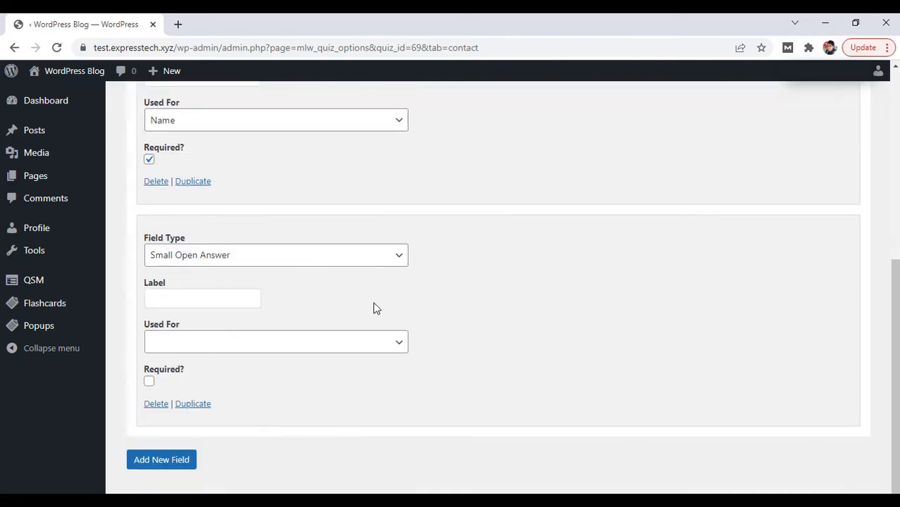
{"action": "left_click", "coordinate": [388, 260]}
{"action": "left_click", "coordinate": [388, 299]}
{"action": "left_click", "coordinate": [220, 297]}
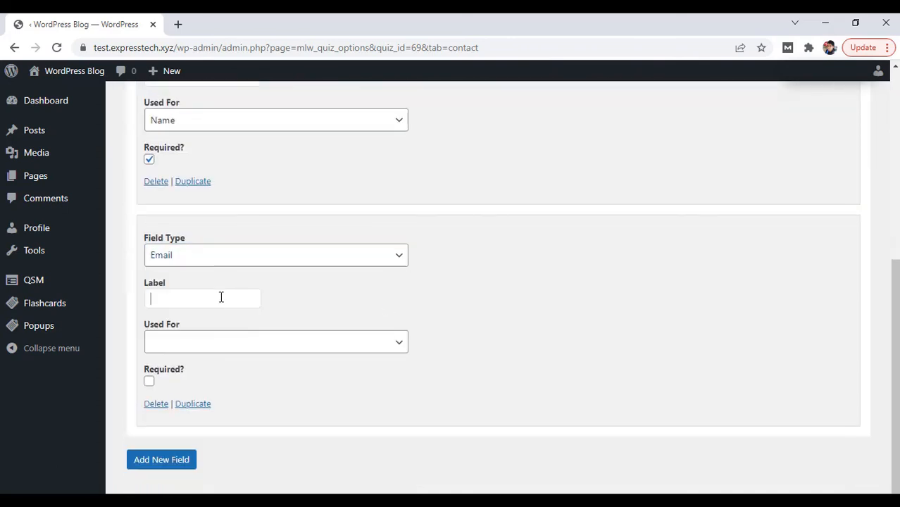
{"action": "type", "text": "Email Address"}
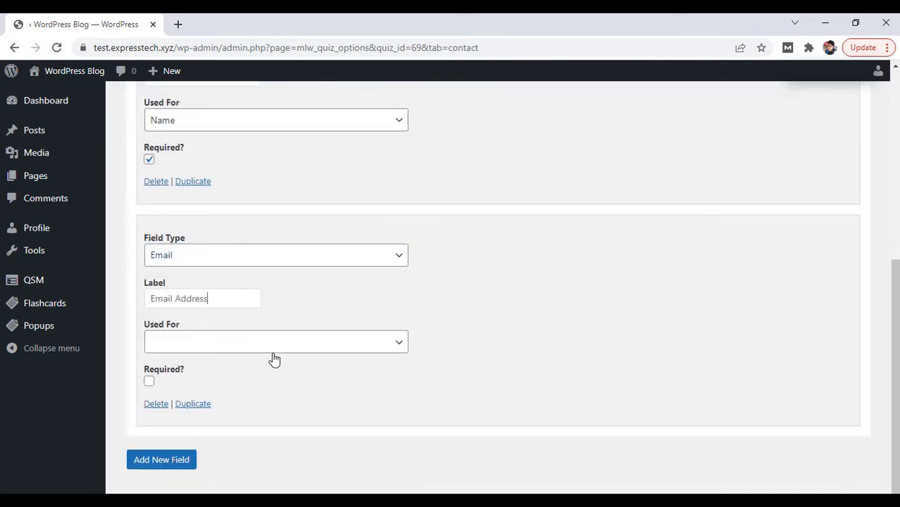
{"action": "left_click", "coordinate": [281, 345]}
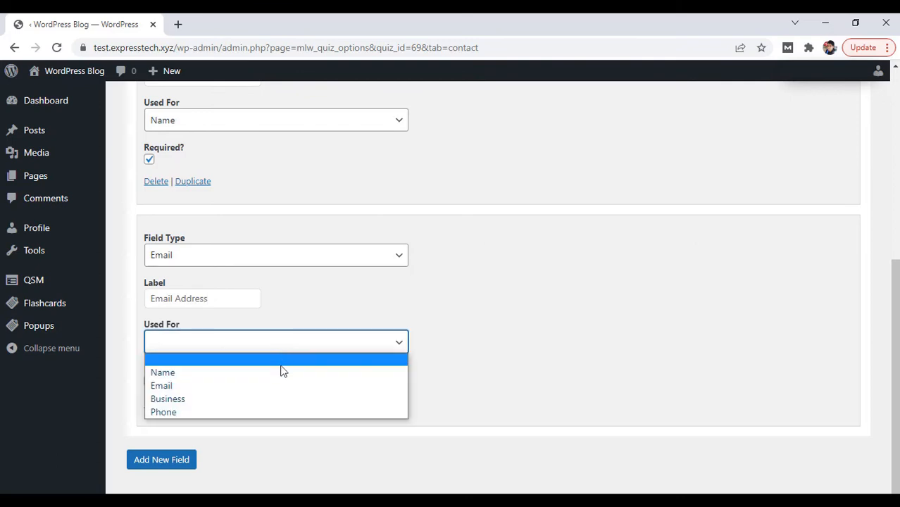
{"action": "left_click", "coordinate": [281, 386]}
{"action": "left_click", "coordinate": [149, 381]}
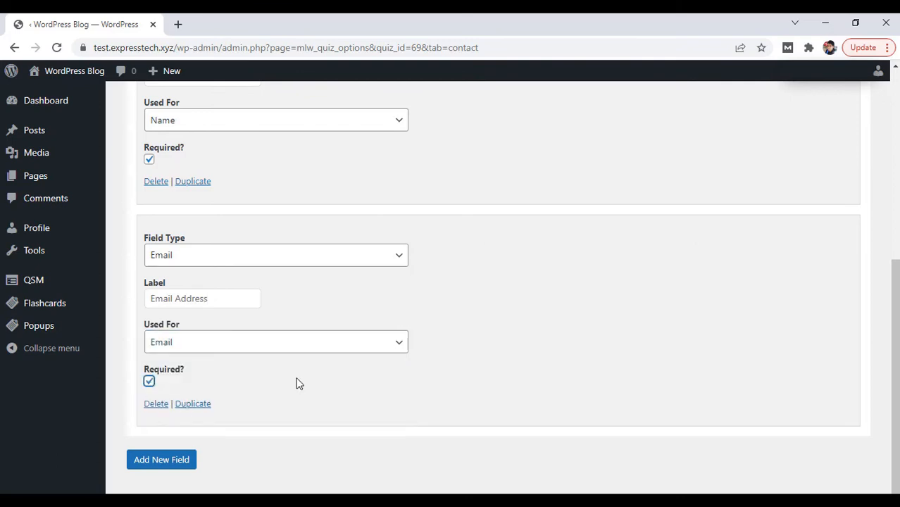
{"action": "scroll", "coordinate": [297, 382], "scroll_direction": "up", "scroll_amount": 5}
{"action": "left_click", "coordinate": [186, 261]}
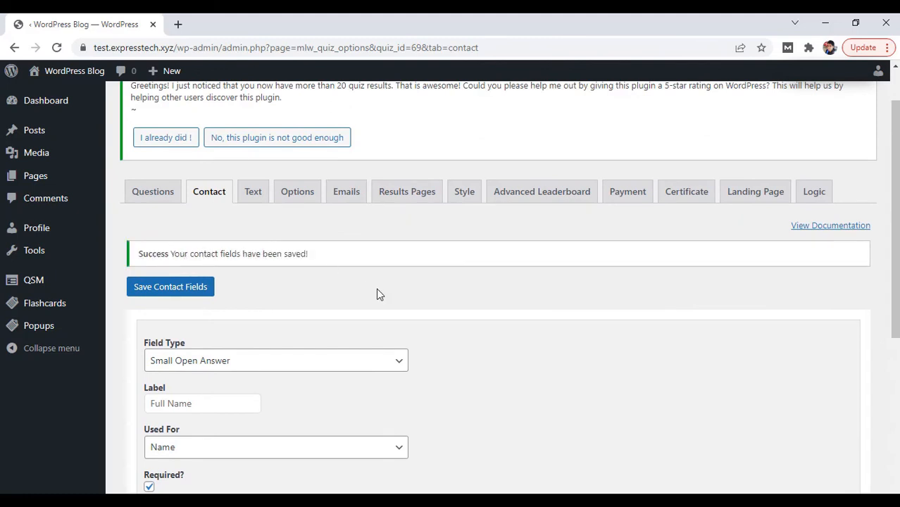
- Preview the Distributor Application Form and review its contact fields and questions
{"action": "scroll", "coordinate": [378, 295], "scroll_direction": "up", "scroll_amount": 1}
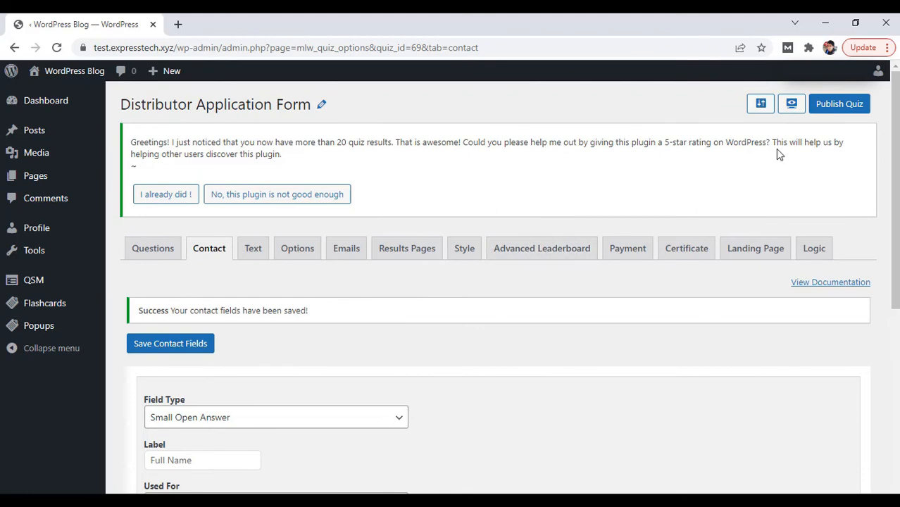
{"action": "left_click", "coordinate": [788, 111]}
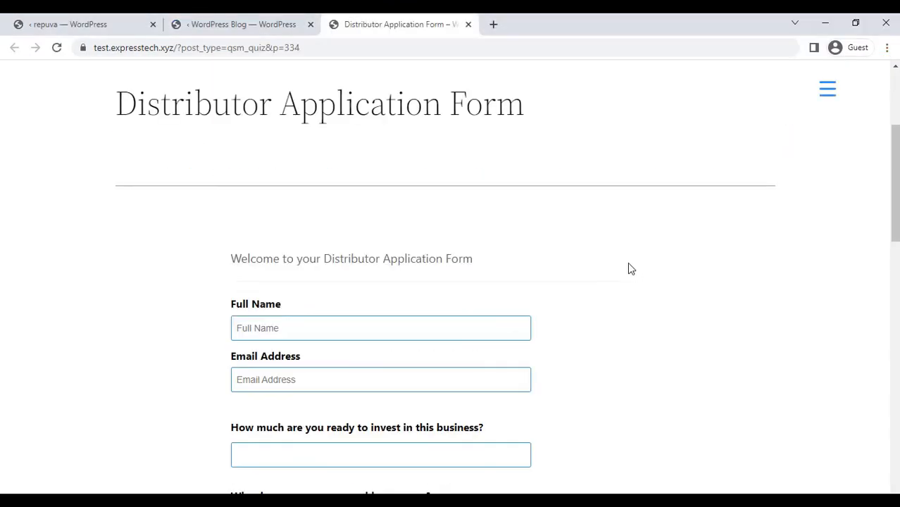
{"action": "scroll", "coordinate": [630, 269], "scroll_direction": "down", "scroll_amount": 3}
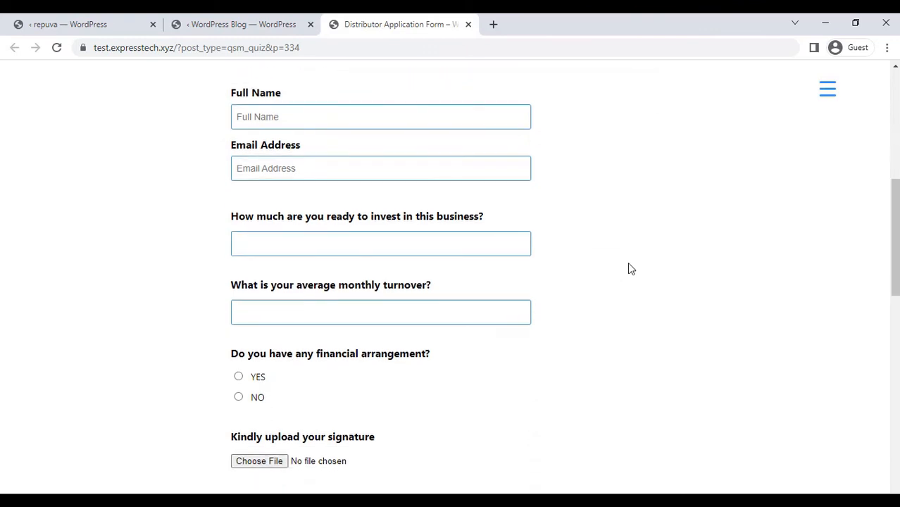
{"action": "scroll", "coordinate": [630, 269], "scroll_direction": "down", "scroll_amount": 2}
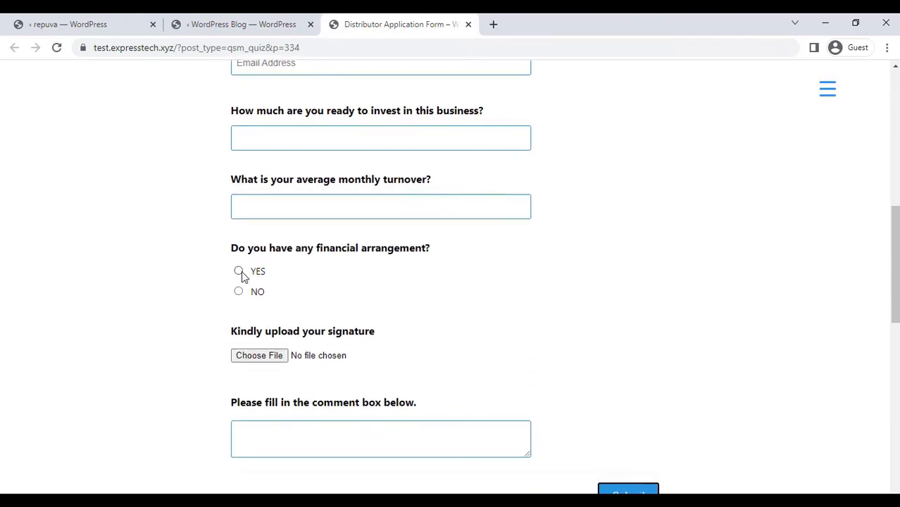
- Test the previewed form by choosing YES for financial arrangement and opening the signature file chooser, then cancel the upload
{"action": "left_click", "coordinate": [239, 271]}
{"action": "left_click", "coordinate": [281, 361]}
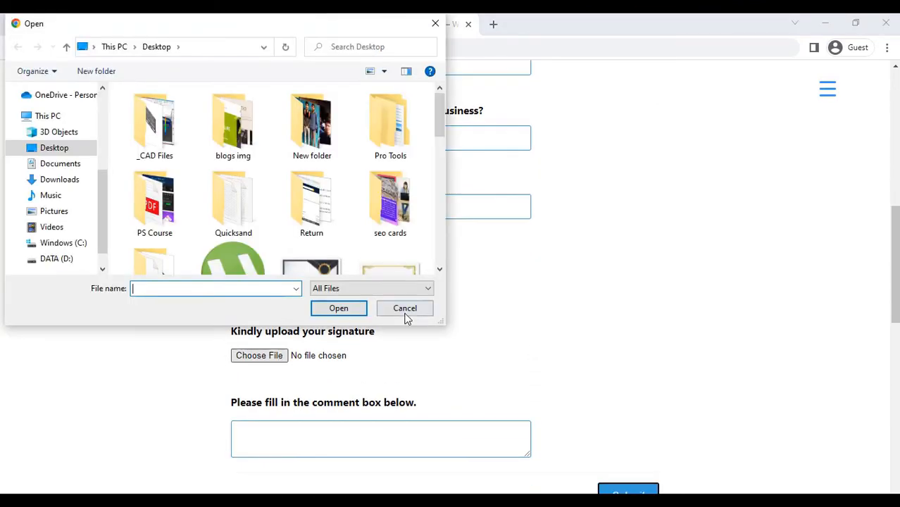
{"action": "left_click", "coordinate": [405, 310]}
{"action": "scroll", "coordinate": [599, 356], "scroll_direction": "down", "scroll_amount": 1}
{"action": "scroll", "coordinate": [599, 356], "scroll_direction": "up", "scroll_amount": 6}
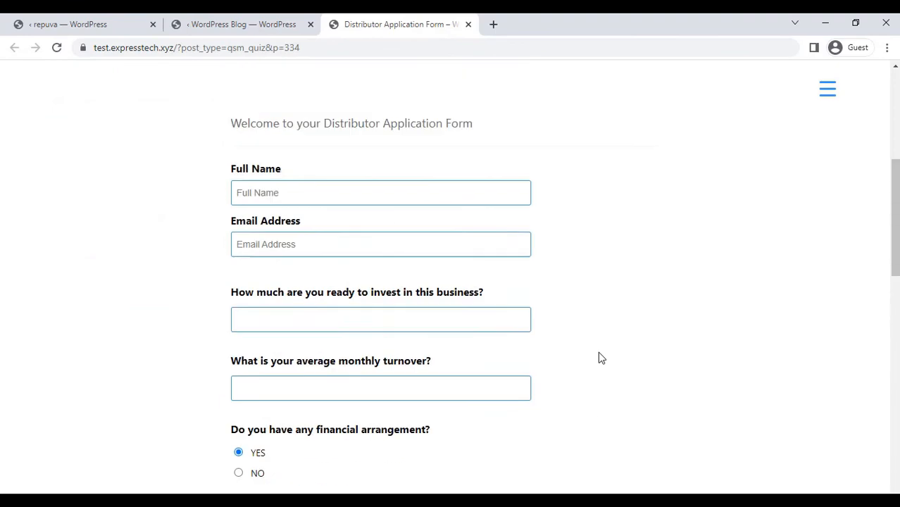